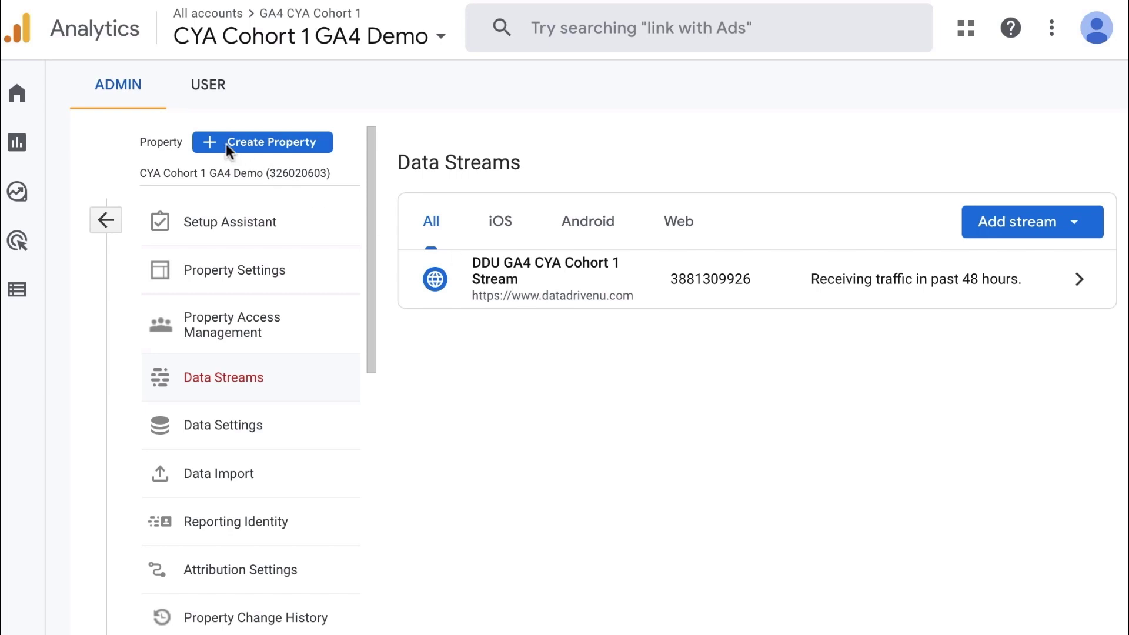
{"action": "left_click", "coordinate": [1015, 231]}
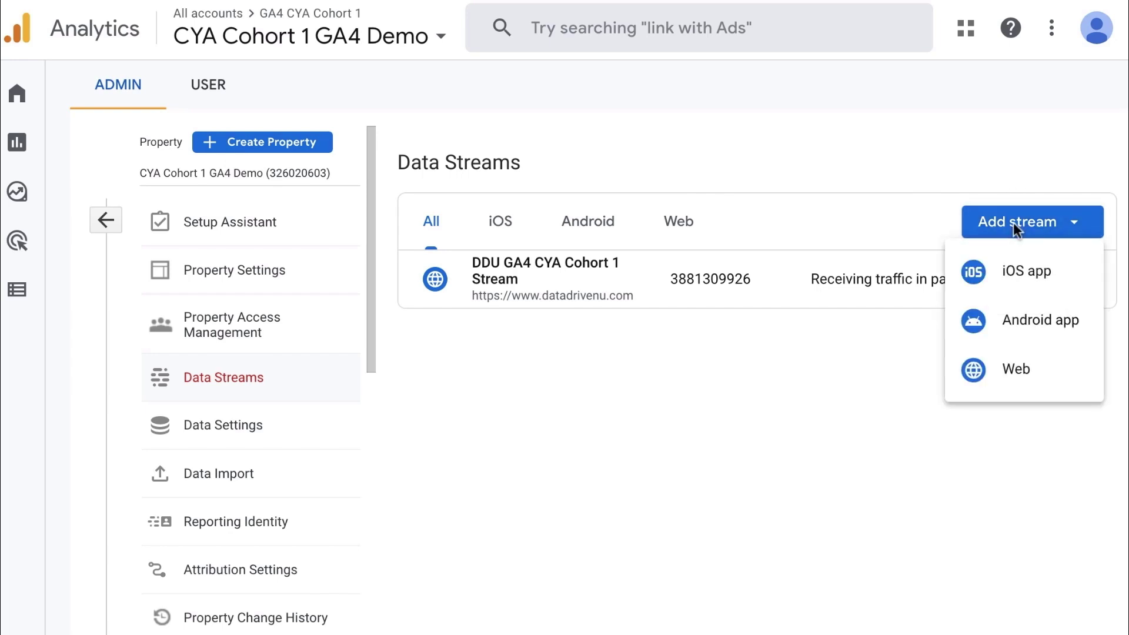
{"action": "left_click", "coordinate": [1014, 375]}
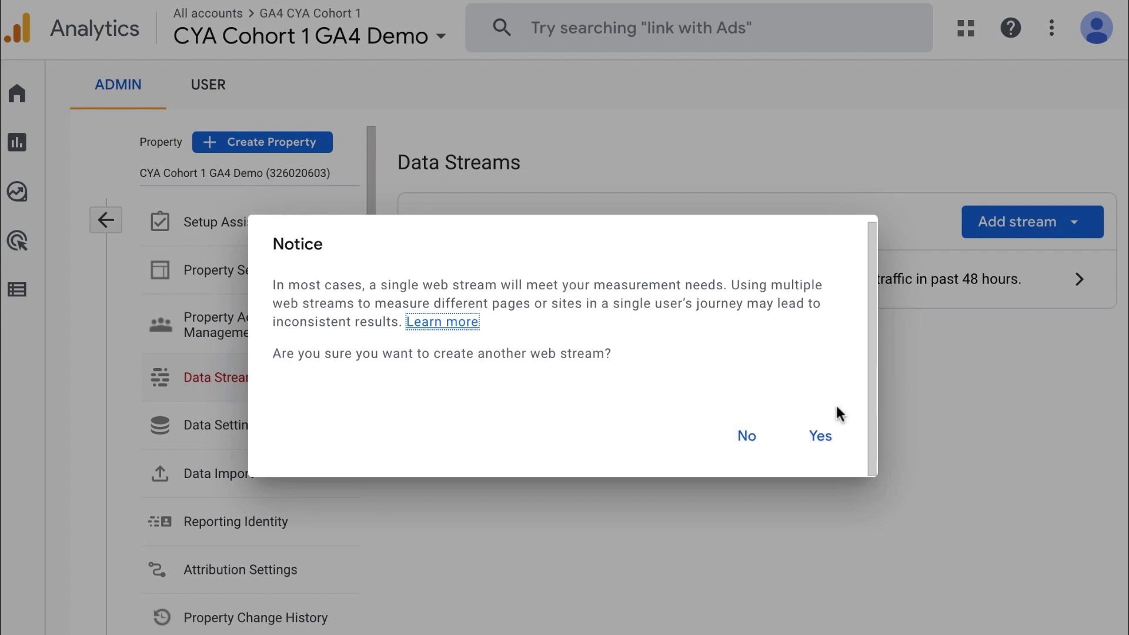
{"action": "left_click", "coordinate": [746, 437]}
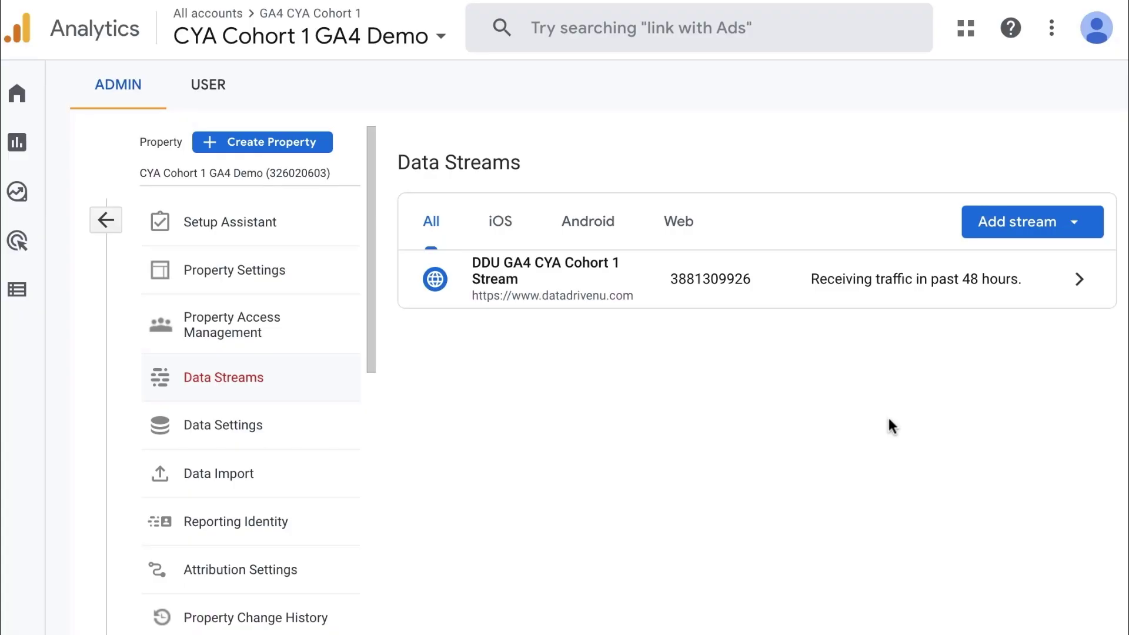
{"action": "left_click", "coordinate": [786, 287]}
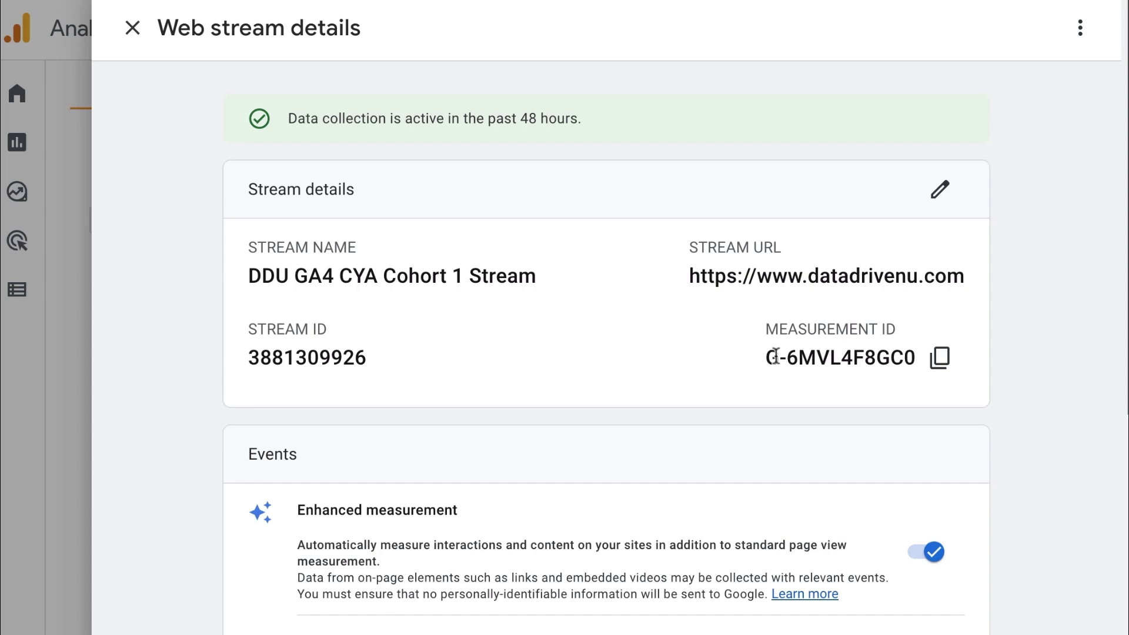
Copy the web stream's measurement ID and open its Google tag settings
{"action": "left_click", "coordinate": [940, 357]}
{"action": "scroll", "coordinate": [689, 363], "scroll_direction": "down", "scroll_amount": 8}
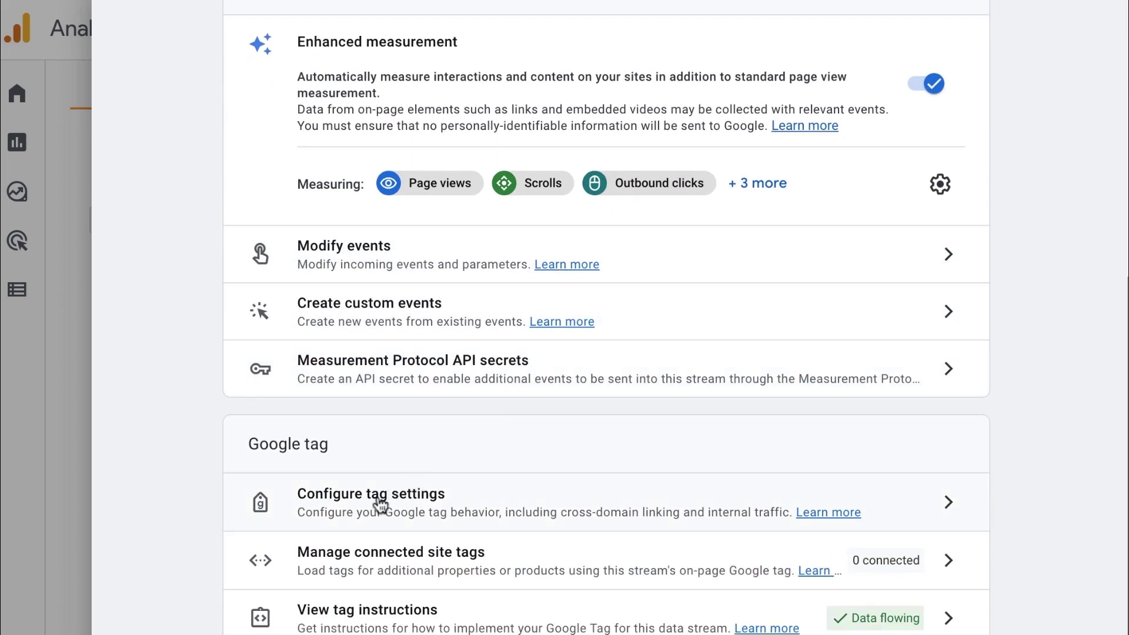
{"action": "left_click", "coordinate": [378, 503]}
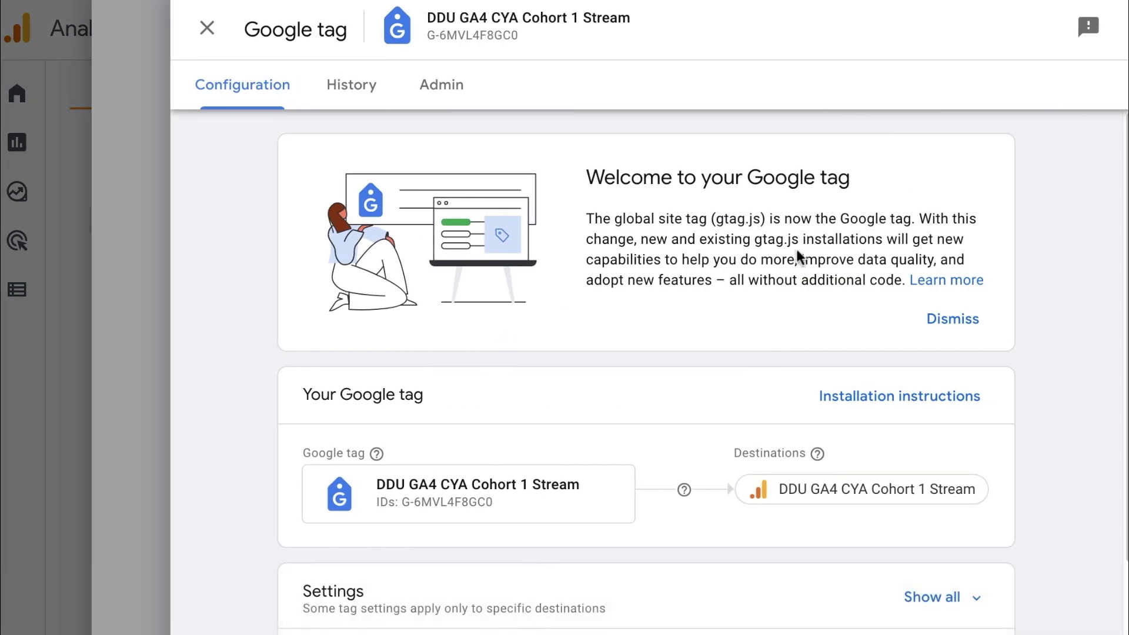
View the manual-install gtag.js code for tag G-6MVL4F8GC0 in the installation instructions
{"action": "left_click", "coordinate": [839, 402]}
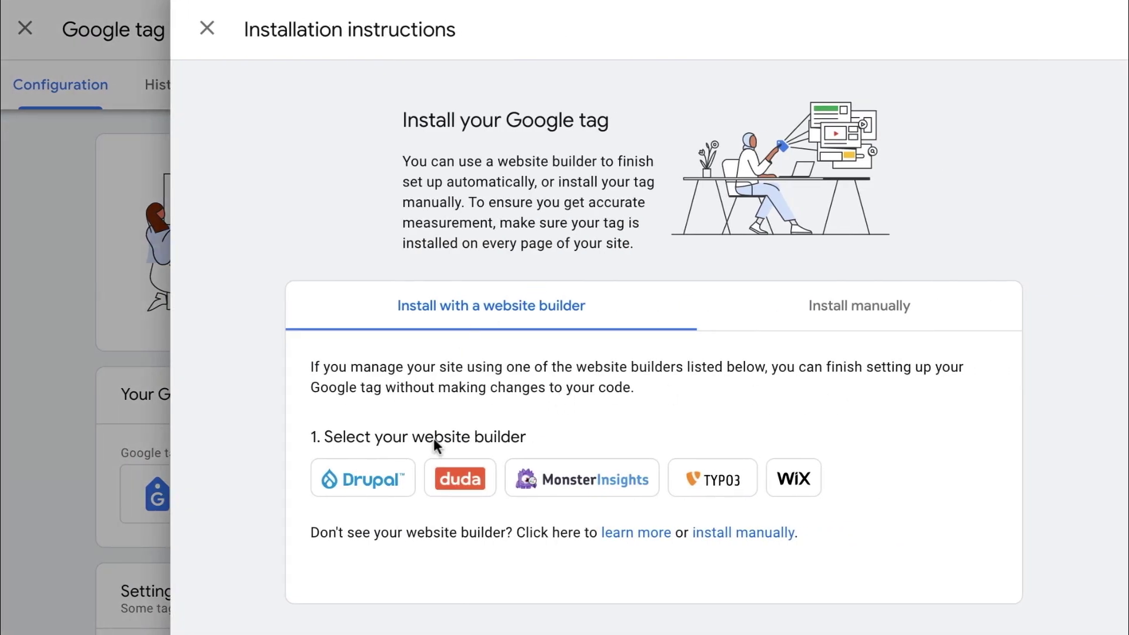
{"action": "left_click", "coordinate": [861, 308]}
{"action": "scroll", "coordinate": [629, 347], "scroll_direction": "down", "scroll_amount": 3}
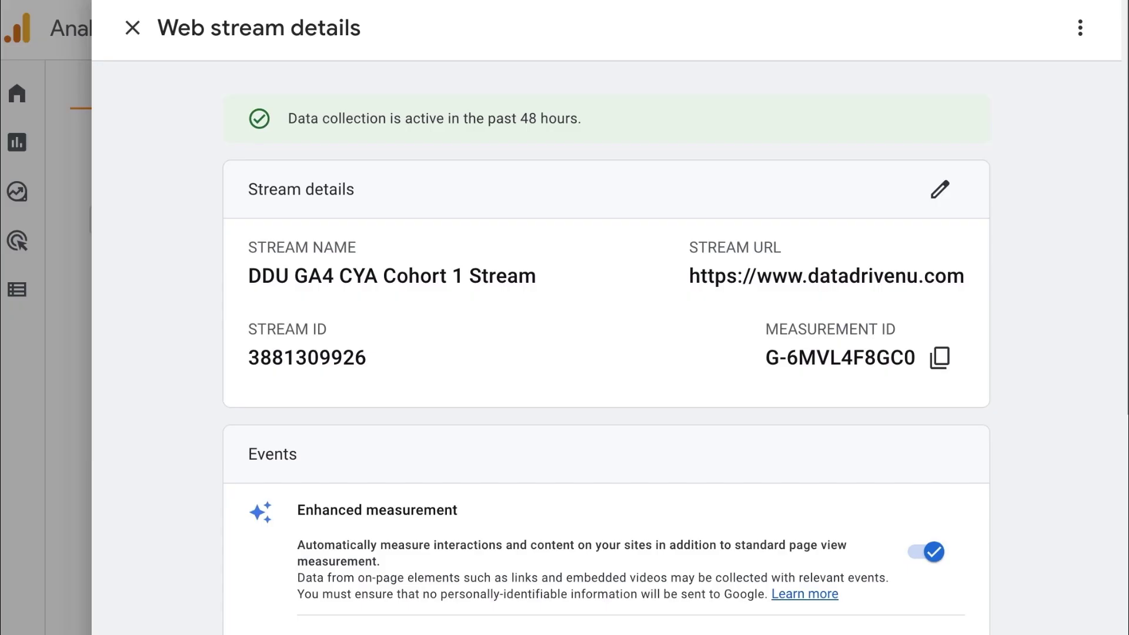
Turn enhanced measurement off and back on, expand all tracked event types, and open its settings
{"action": "scroll", "coordinate": [1058, 370], "scroll_direction": "down", "scroll_amount": 3}
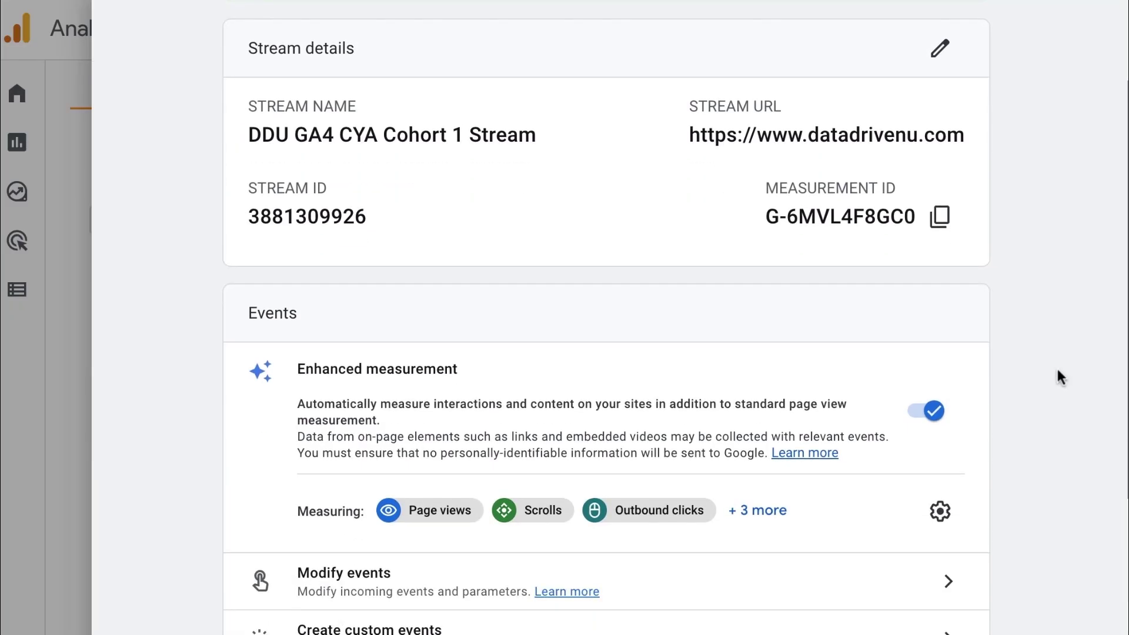
{"action": "scroll", "coordinate": [1057, 371], "scroll_direction": "down", "scroll_amount": 4}
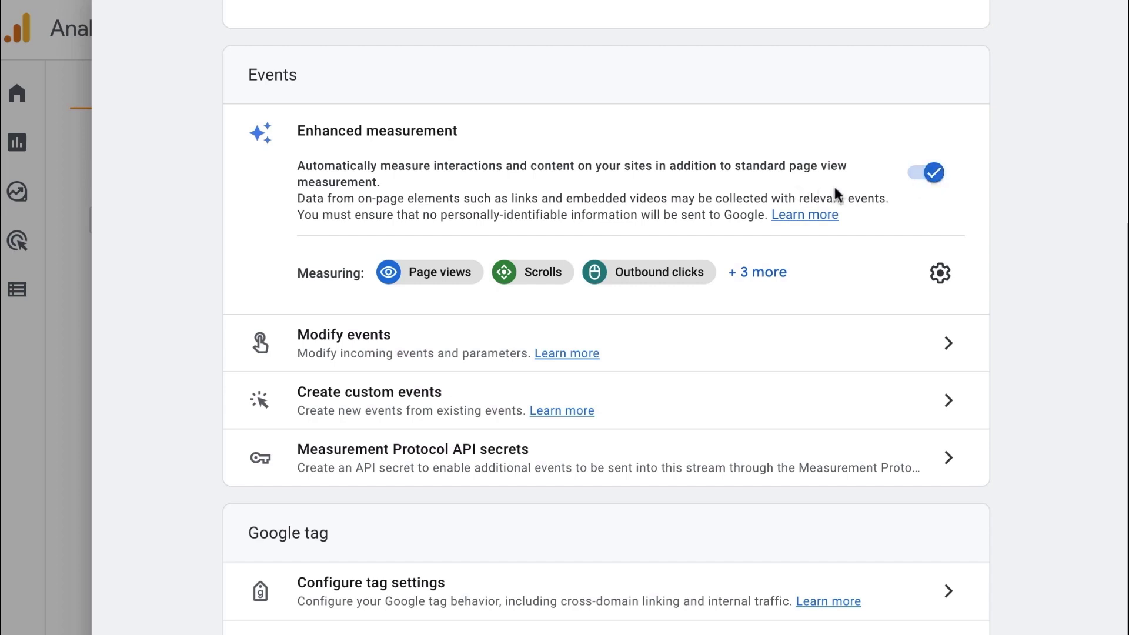
{"action": "left_click", "coordinate": [922, 176]}
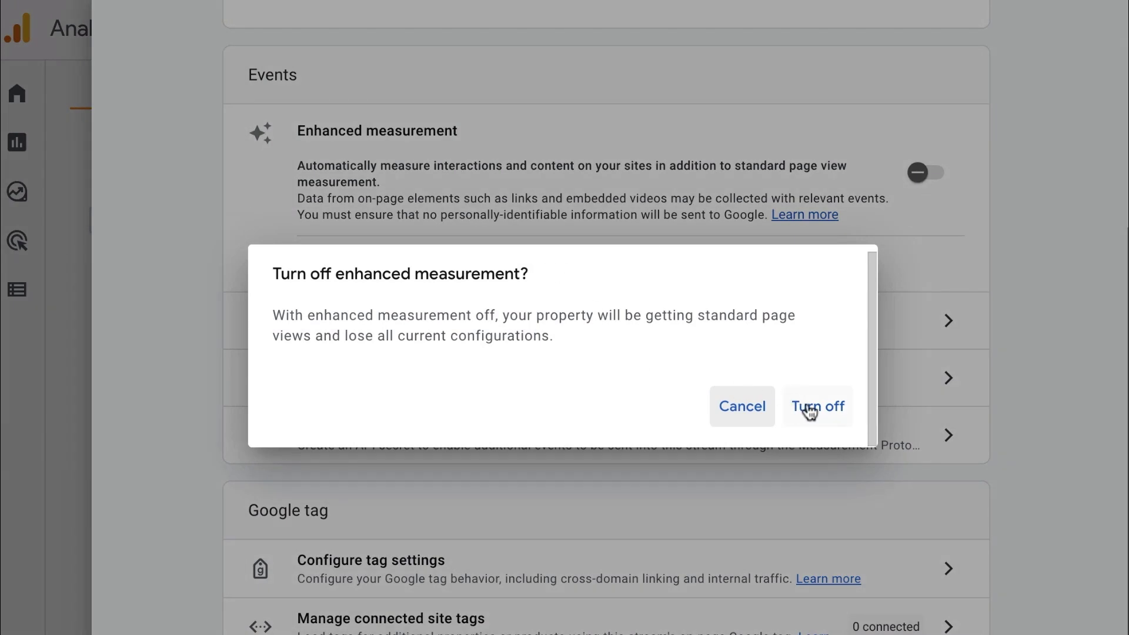
{"action": "left_click", "coordinate": [811, 410]}
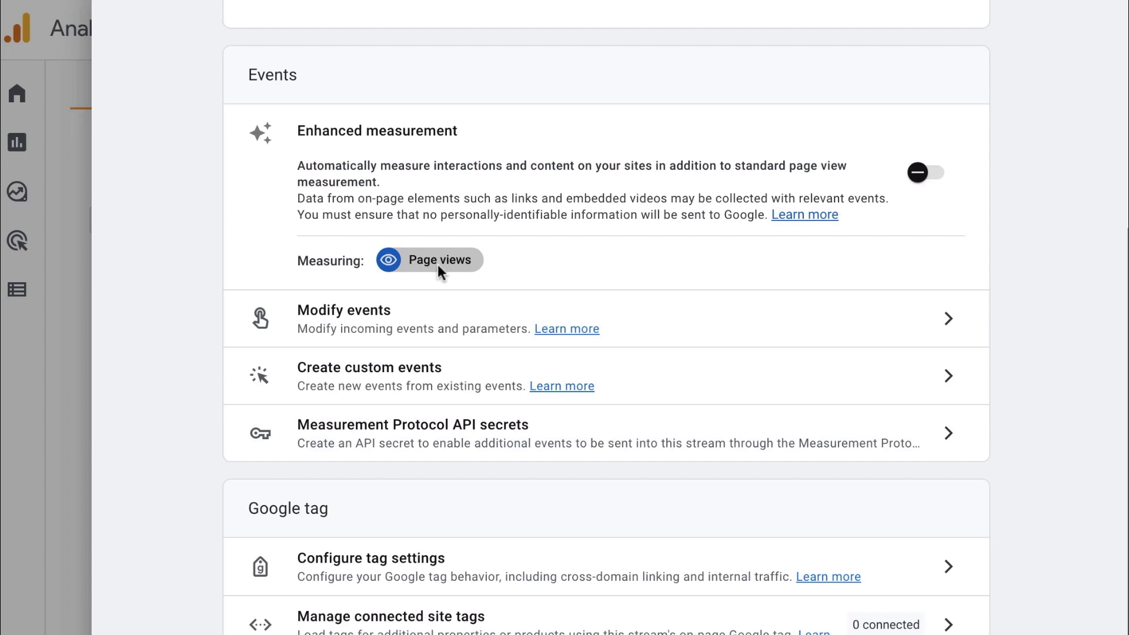
{"action": "left_click", "coordinate": [928, 177]}
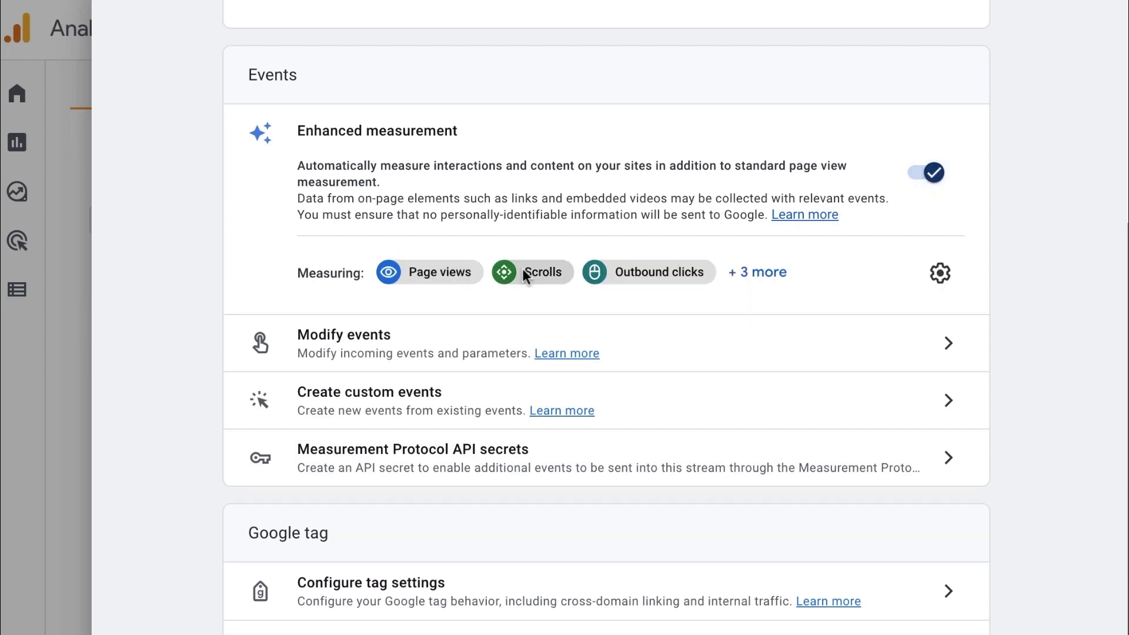
{"action": "left_click", "coordinate": [765, 273]}
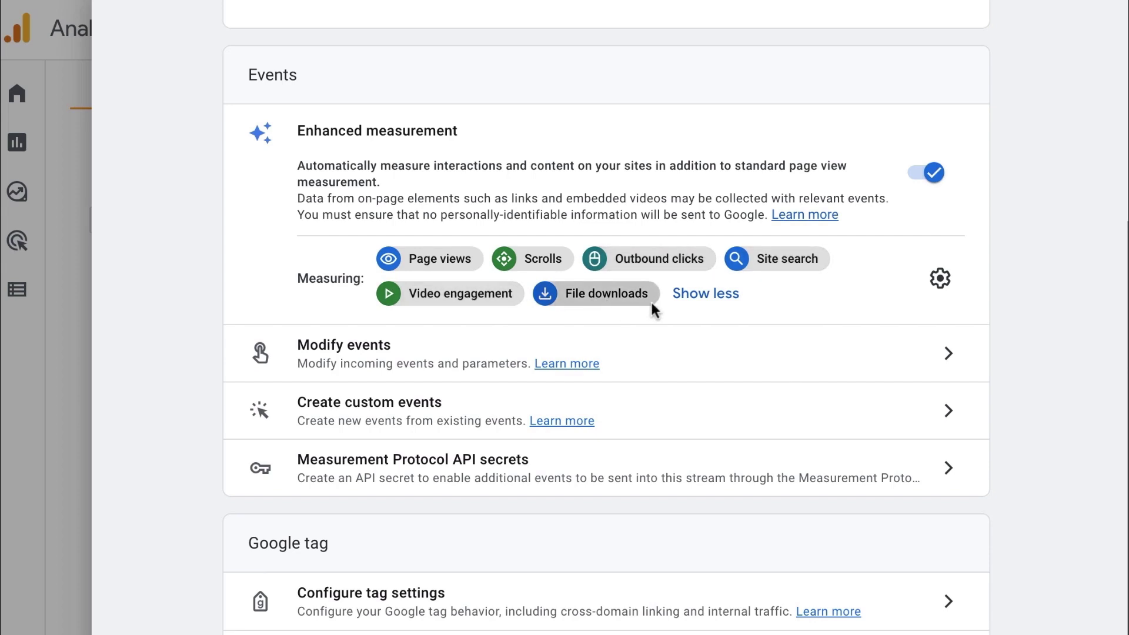
{"action": "left_click", "coordinate": [933, 283]}
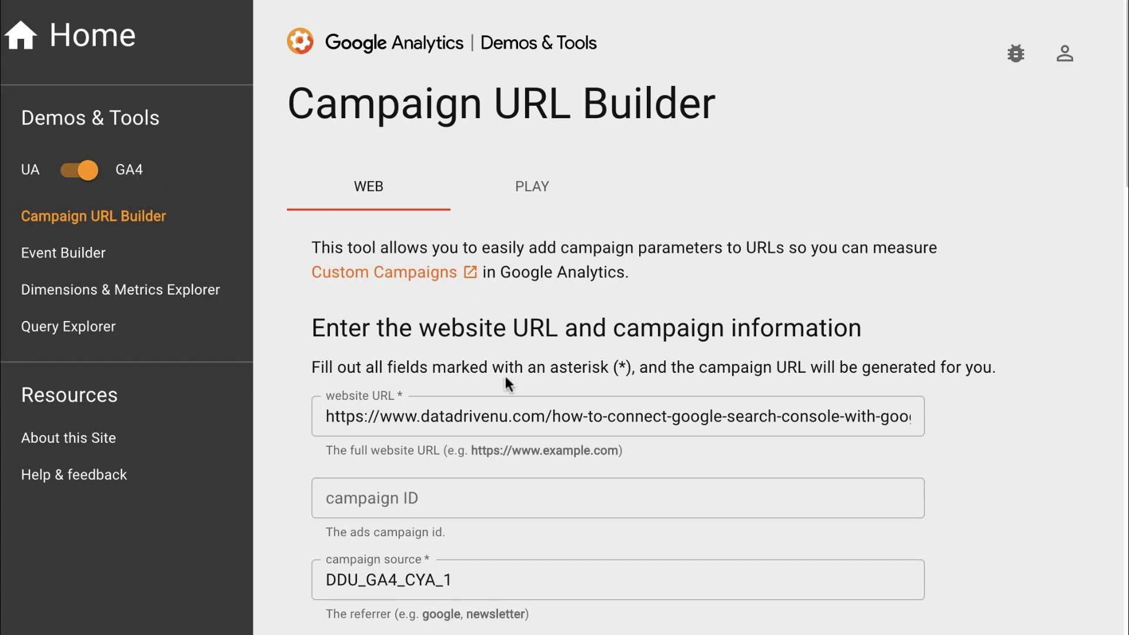
Check the campaign source DDU_GA4_CYA_1, medium Classroom_Demo, and campaign name fields
{"action": "scroll", "coordinate": [398, 468], "scroll_direction": "down", "scroll_amount": 5}
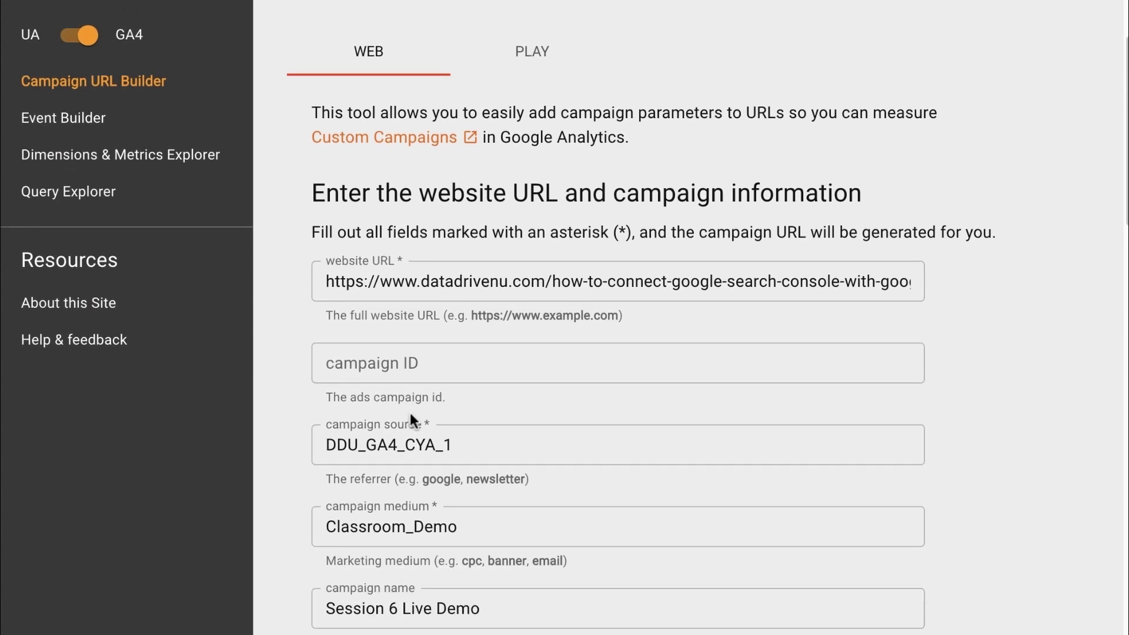
{"action": "left_click", "coordinate": [416, 306]}
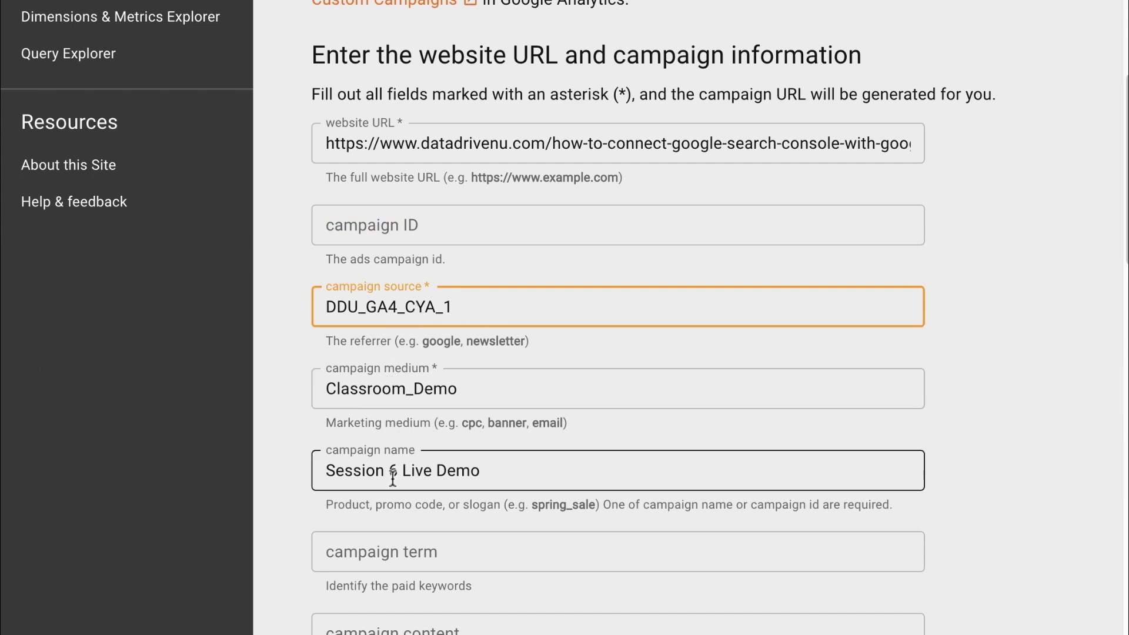
{"action": "left_click", "coordinate": [512, 473]}
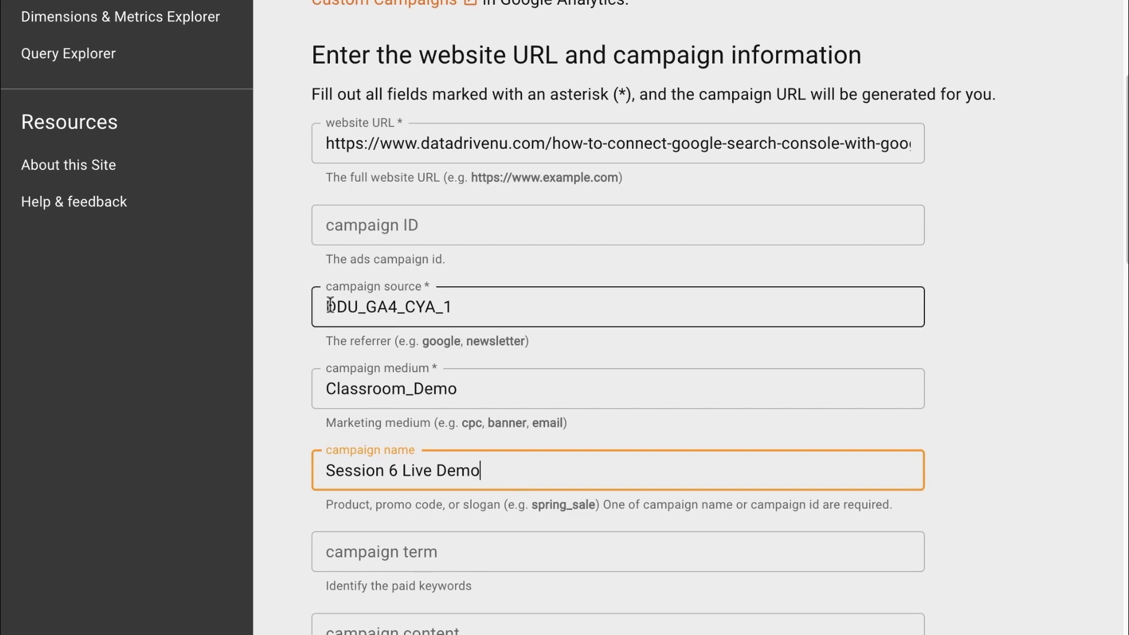
{"action": "left_click_drag", "start_coordinate": [329, 305], "coordinate": [585, 318]}
{"action": "left_click", "coordinate": [547, 312]}
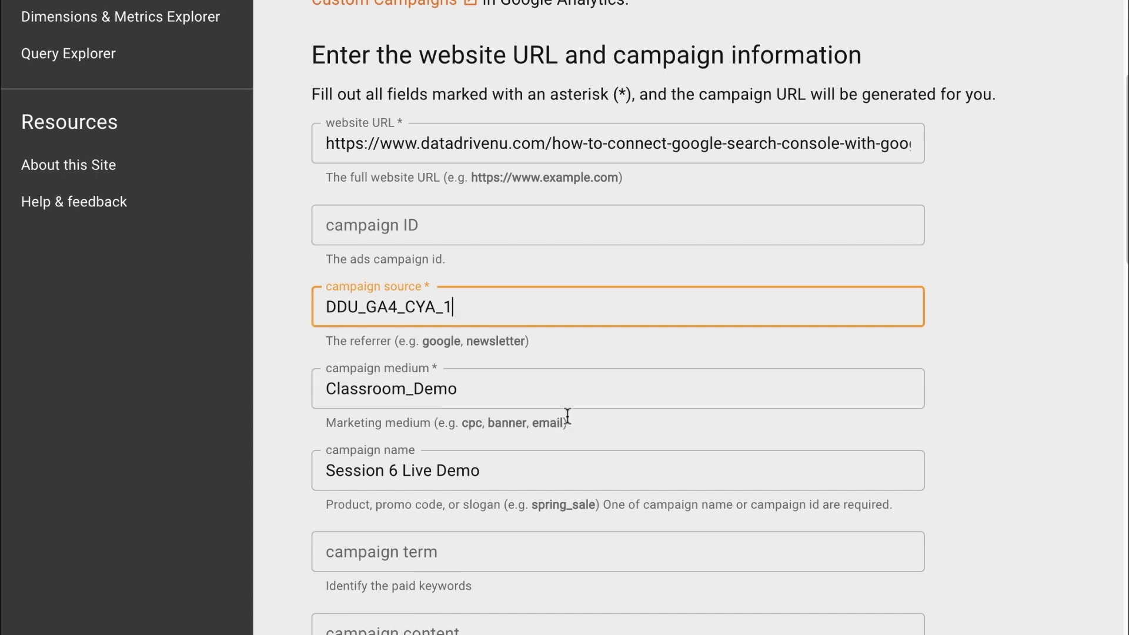
{"action": "scroll", "coordinate": [560, 423], "scroll_direction": "down", "scroll_amount": 2}
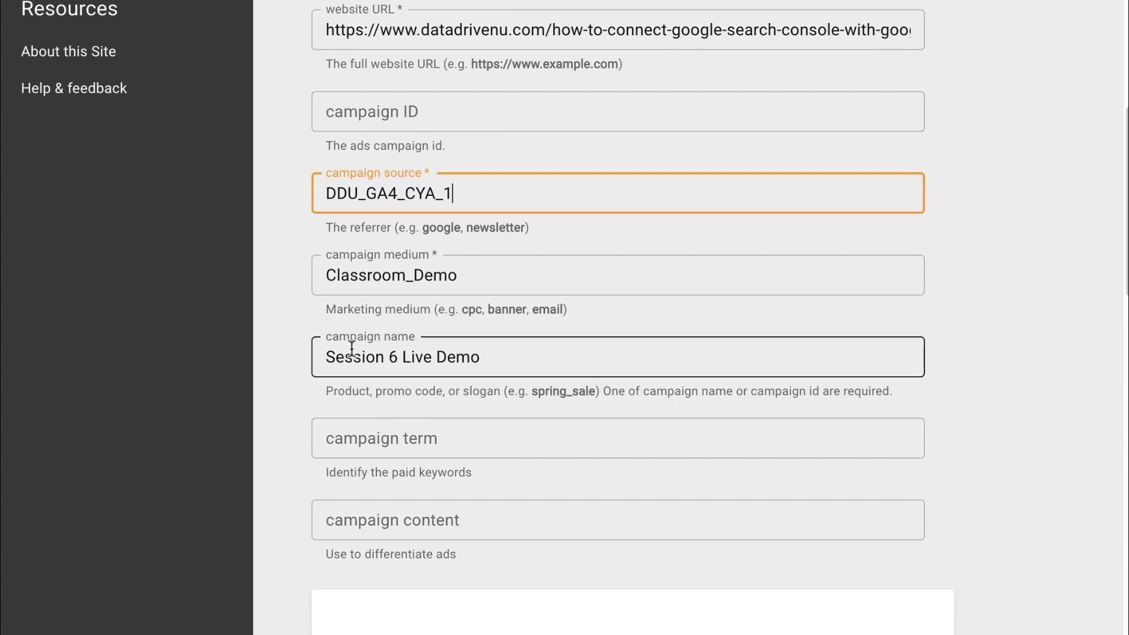
{"action": "scroll", "coordinate": [348, 395], "scroll_direction": "up", "scroll_amount": 1}
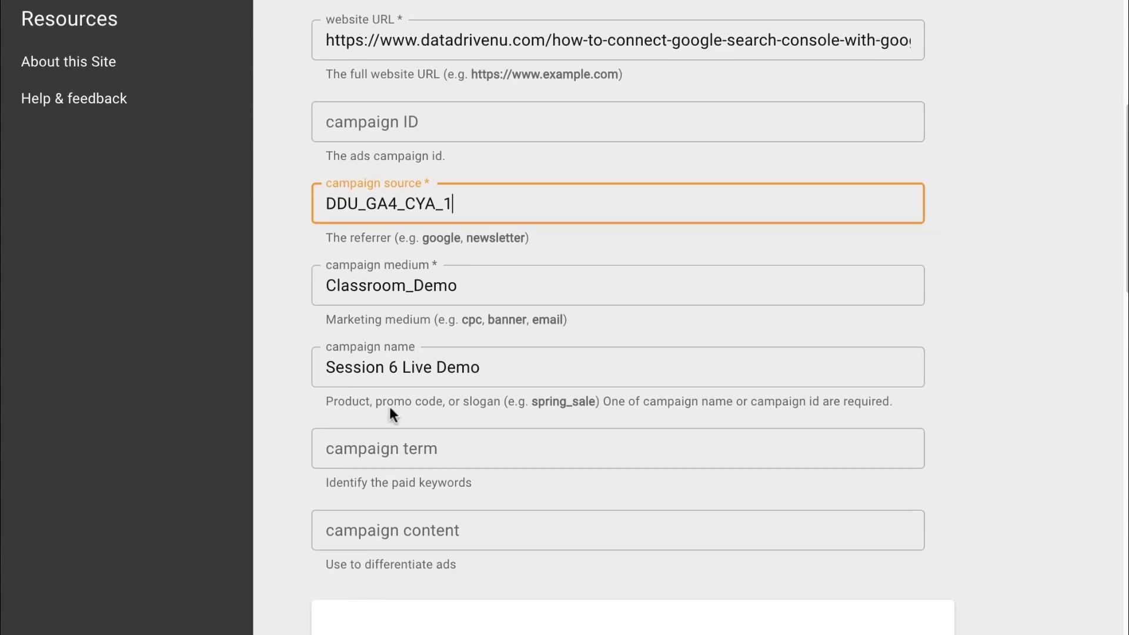
{"action": "scroll", "coordinate": [447, 407], "scroll_direction": "down", "scroll_amount": 1}
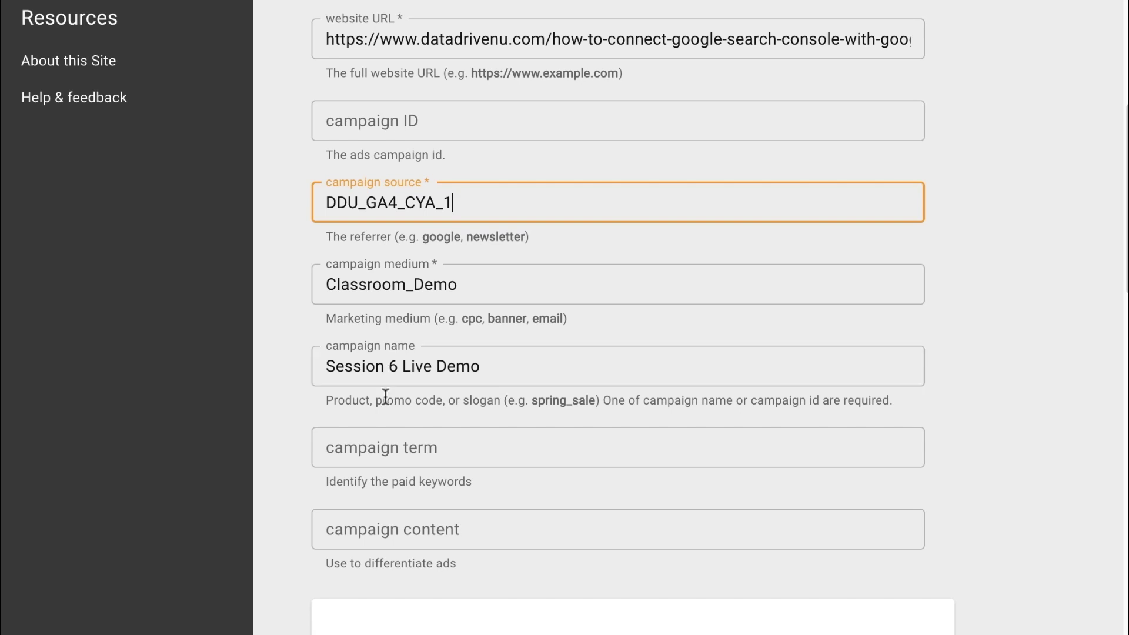
Prefix the campaign name with 'DDU' to make 'DDU Session 6 Live Demo' and review the generated URL
{"action": "left_click", "coordinate": [325, 366]}
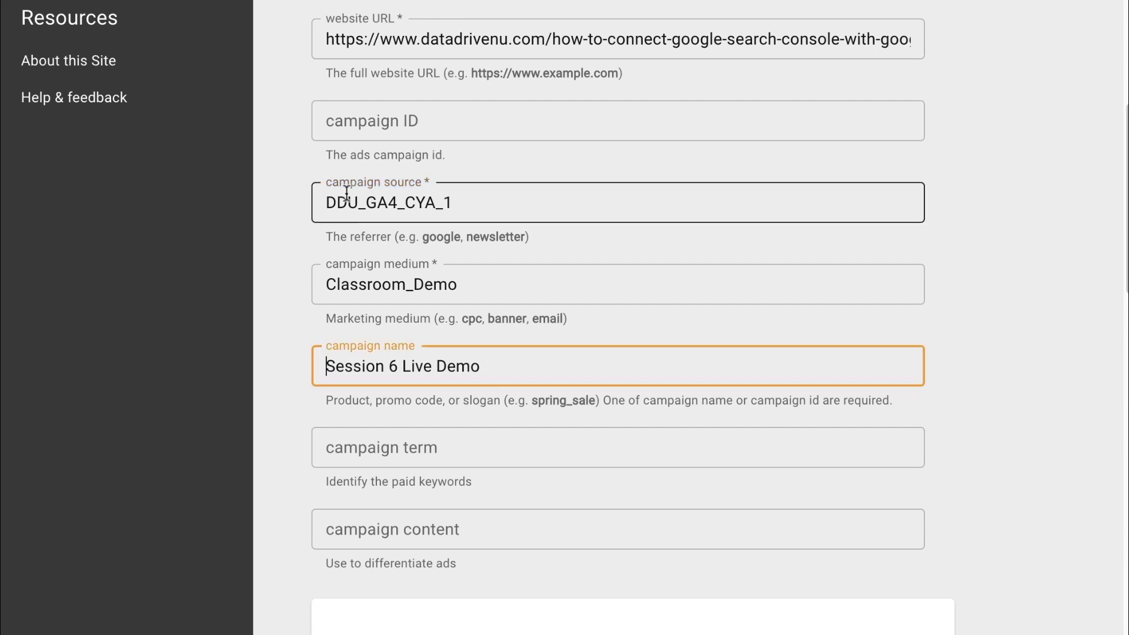
{"action": "type", "text": "DDU"}
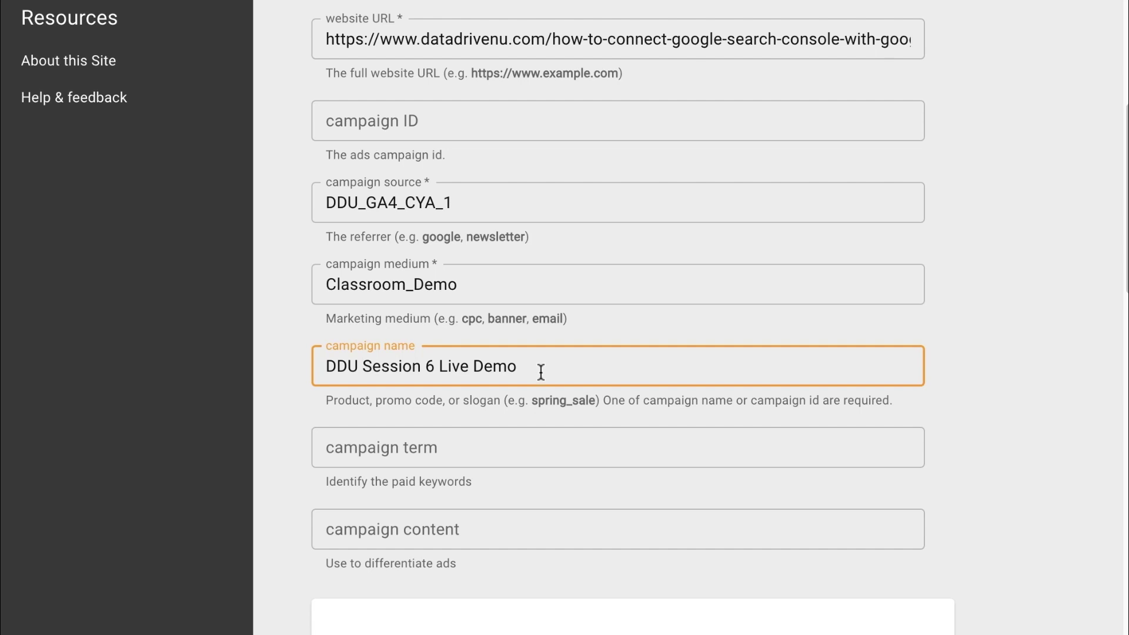
{"action": "scroll", "coordinate": [540, 372], "scroll_direction": "down", "scroll_amount": 9}
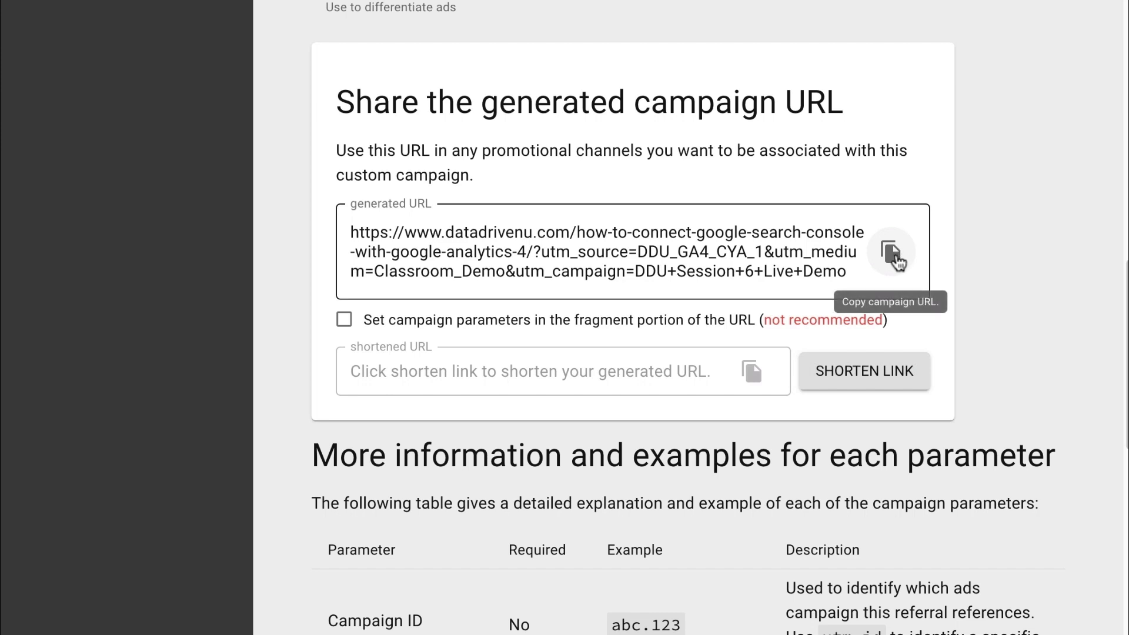
Copy the generated datadrivenu.com campaign URL with its utm parameters
{"action": "left_click", "coordinate": [894, 254]}
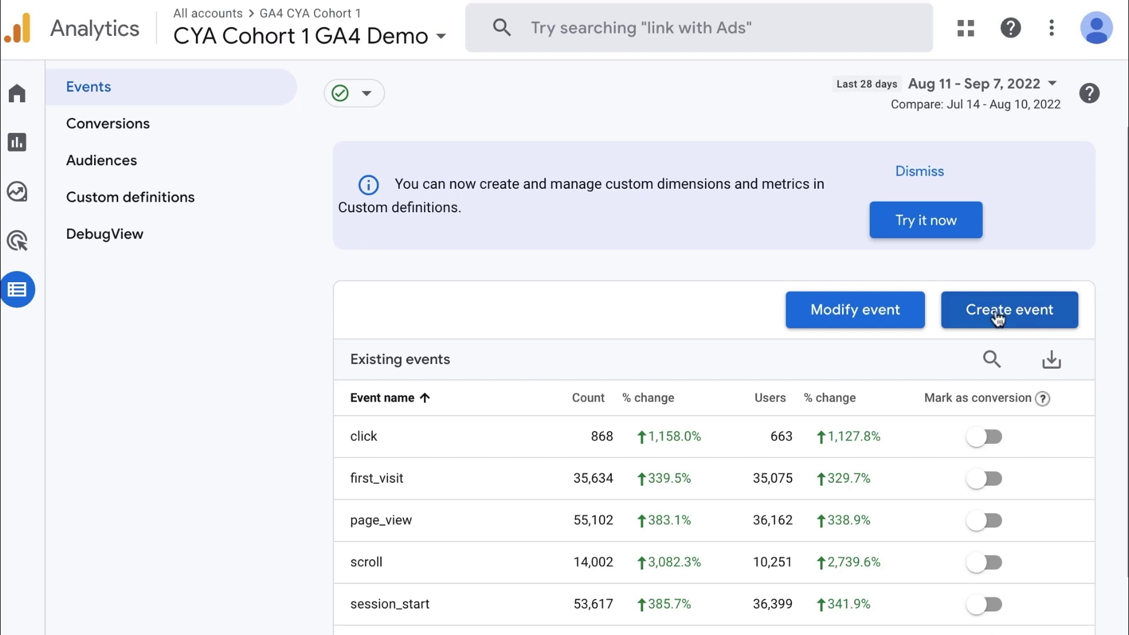
Open the Create events list showing the existing sign_up custom event
{"action": "mouse_move", "coordinate": [13, 300]}
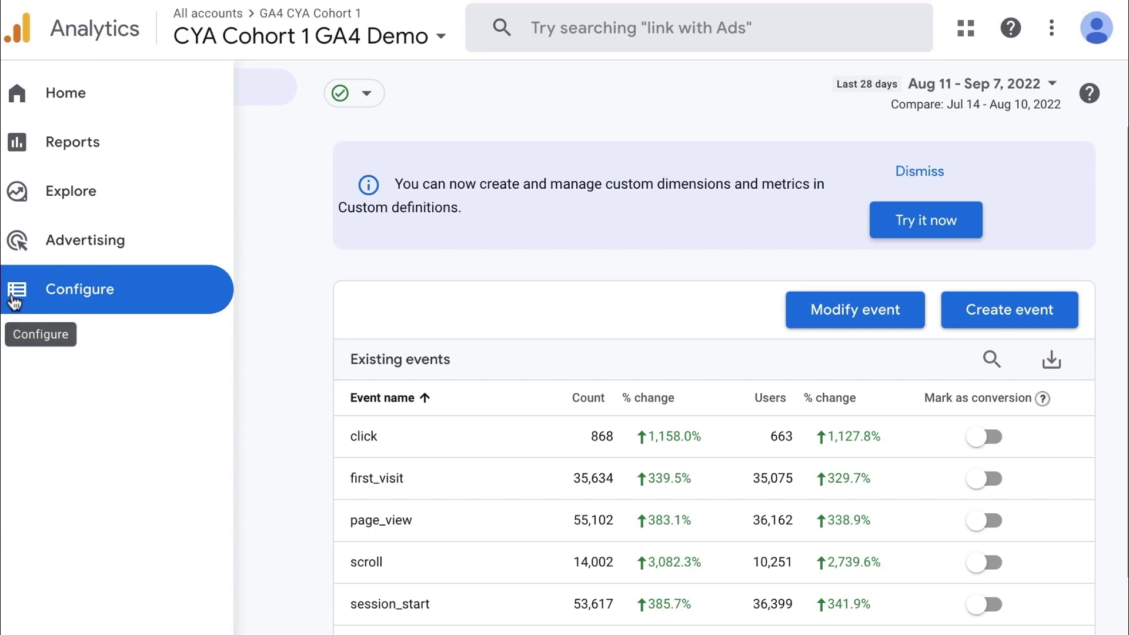
{"action": "left_click", "coordinate": [1008, 306]}
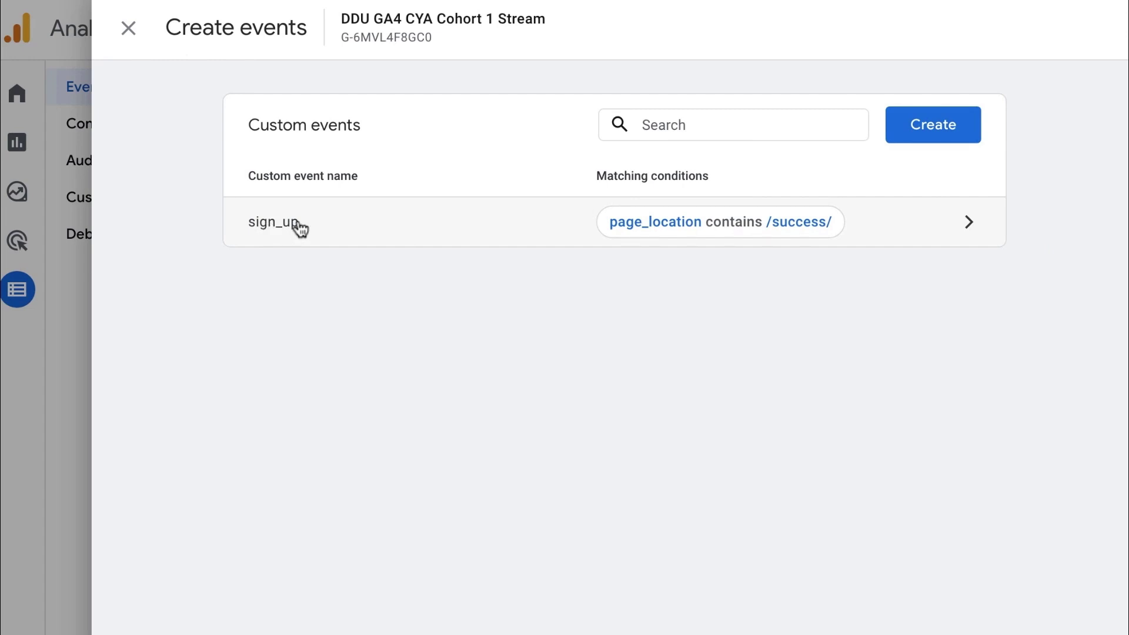
Start a new custom event and name it button_click
{"action": "left_click", "coordinate": [910, 134]}
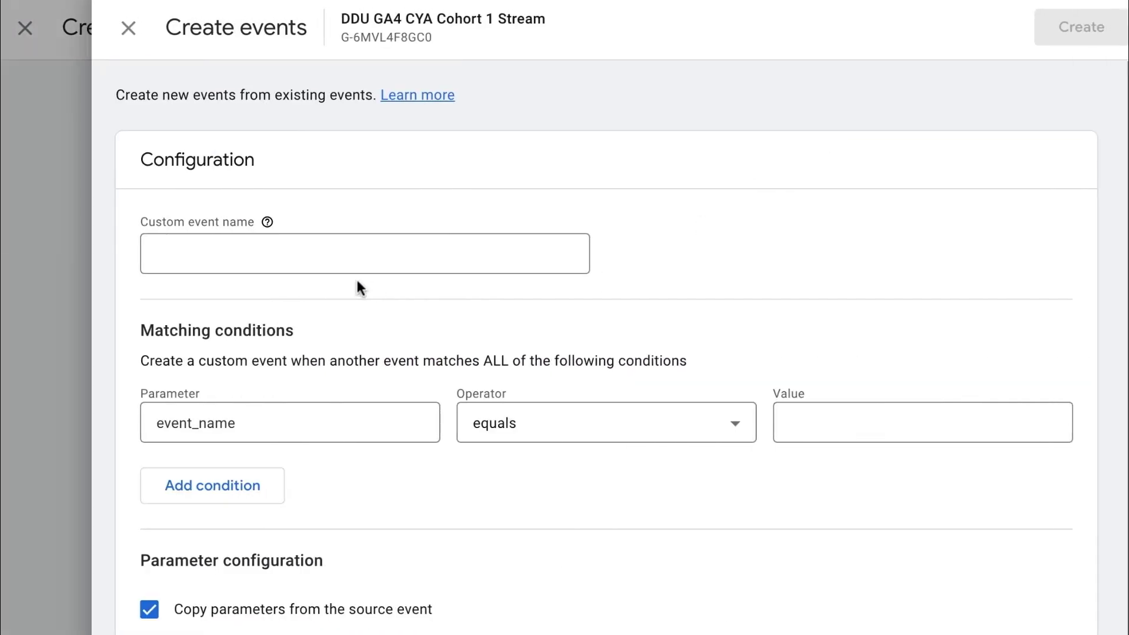
{"action": "left_click", "coordinate": [343, 256]}
{"action": "type", "text": "Button"}
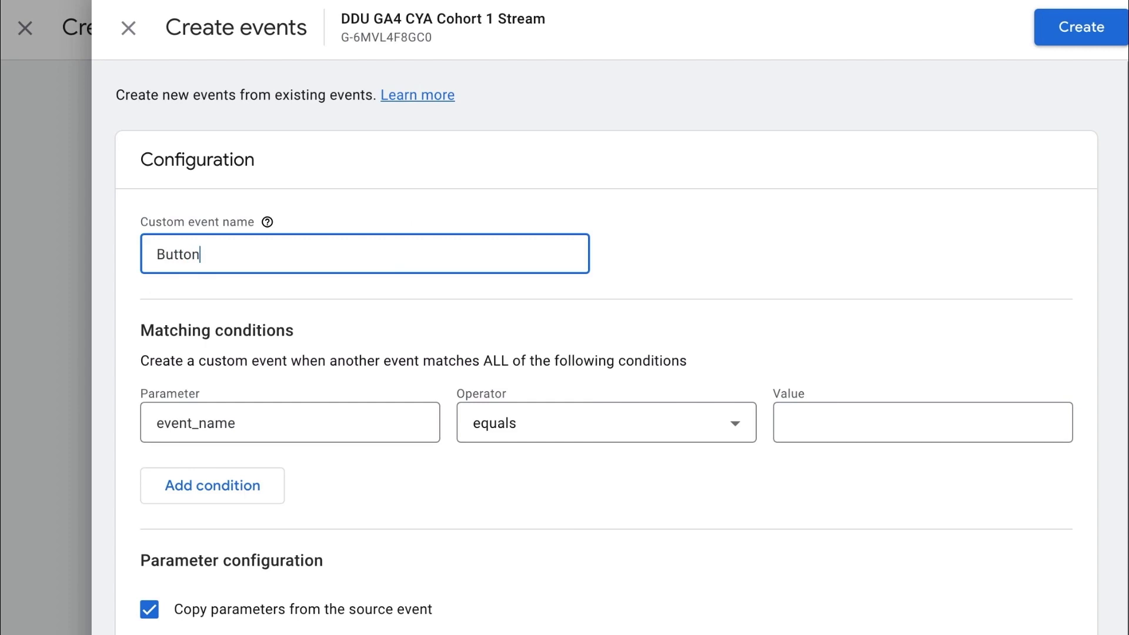
{"action": "type", "text": "_click"}
{"action": "type", "text": "b"}
{"action": "left_click", "coordinate": [266, 256]}
{"action": "left_click", "coordinate": [335, 220]}
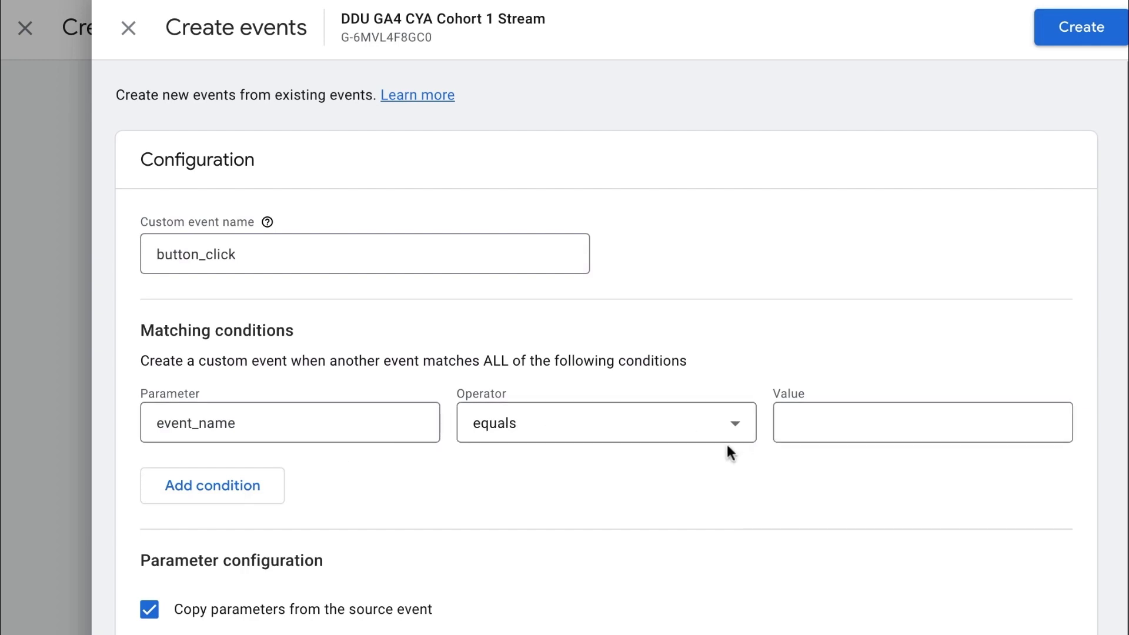
{"action": "scroll", "coordinate": [728, 453], "scroll_direction": "down", "scroll_amount": 1}
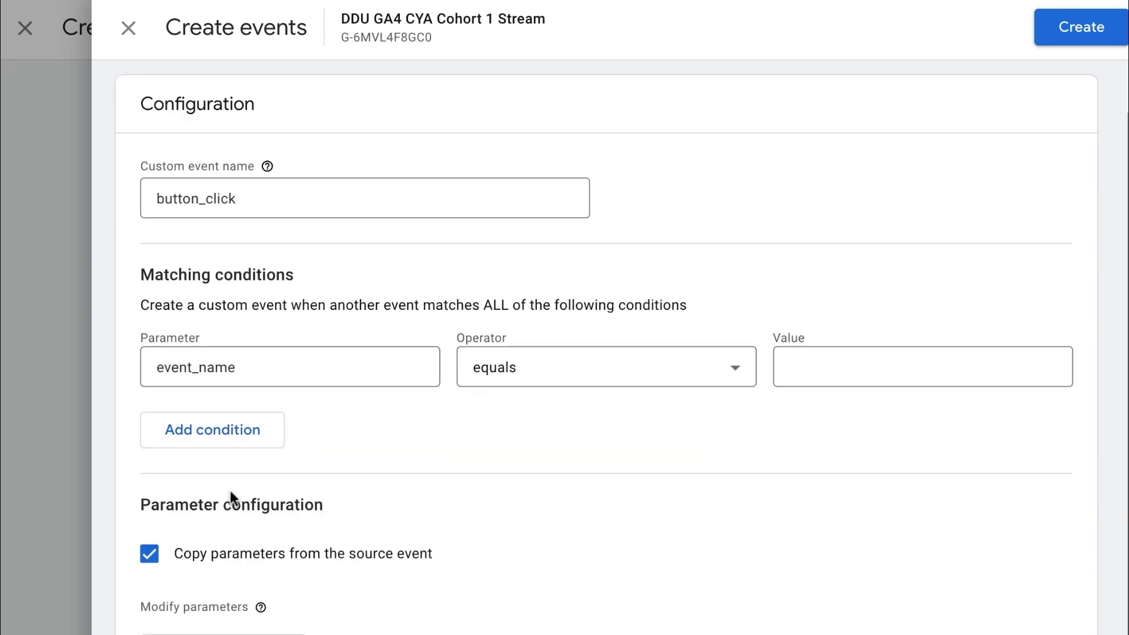
Add a second condition requiring content_type equals button
{"action": "left_click", "coordinate": [231, 431]}
{"action": "left_click", "coordinate": [214, 446]}
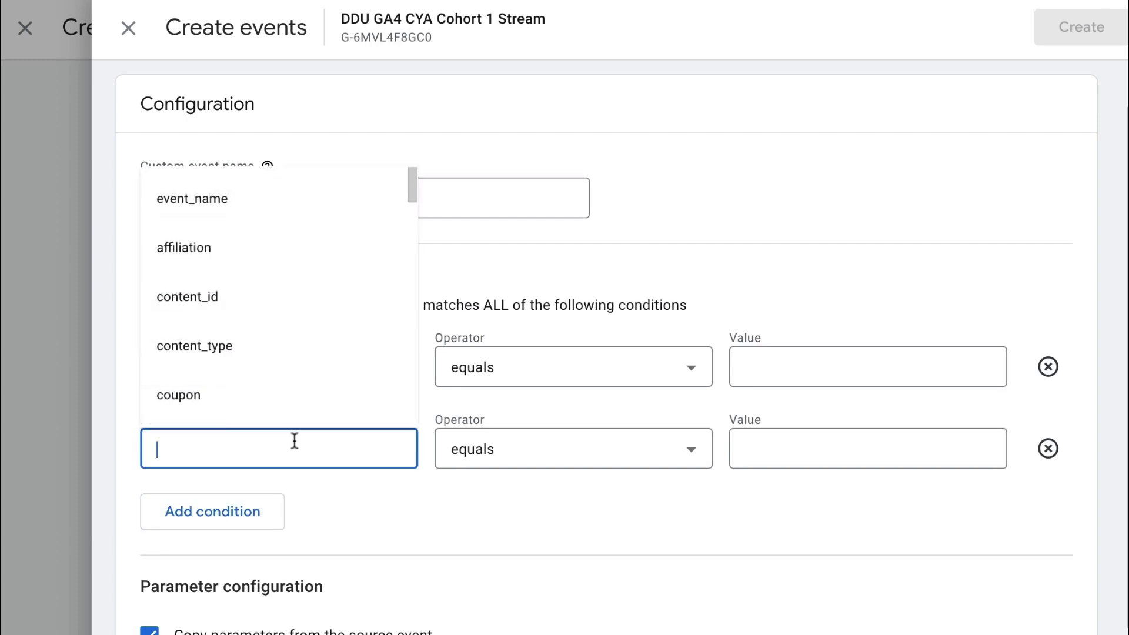
{"action": "left_click", "coordinate": [194, 345]}
{"action": "left_click", "coordinate": [836, 453]}
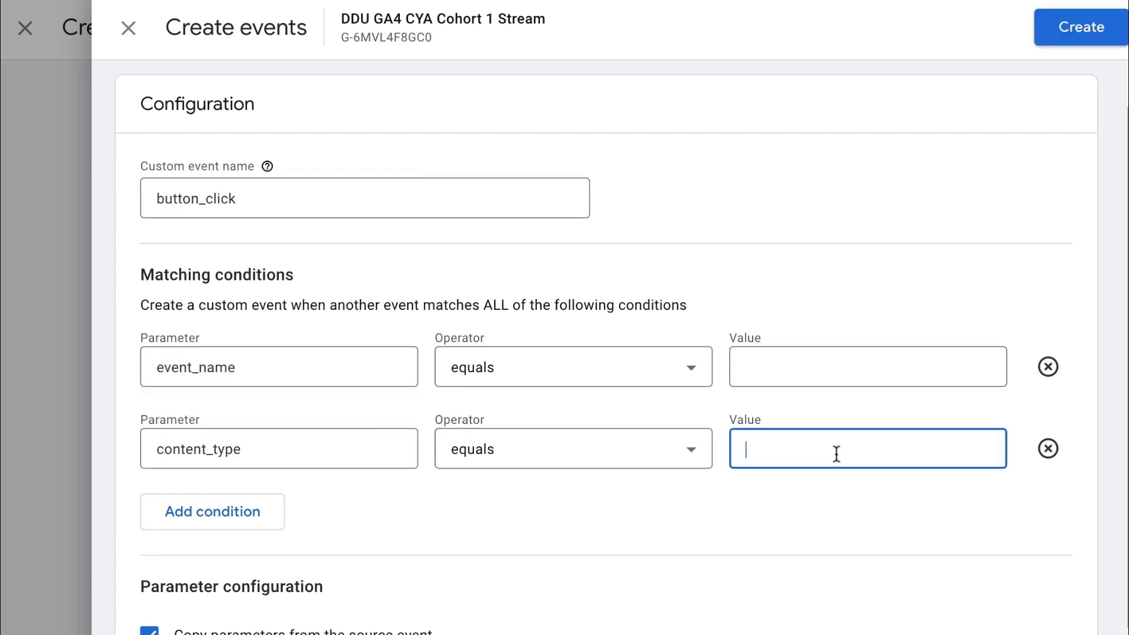
{"action": "type", "text": "button"}
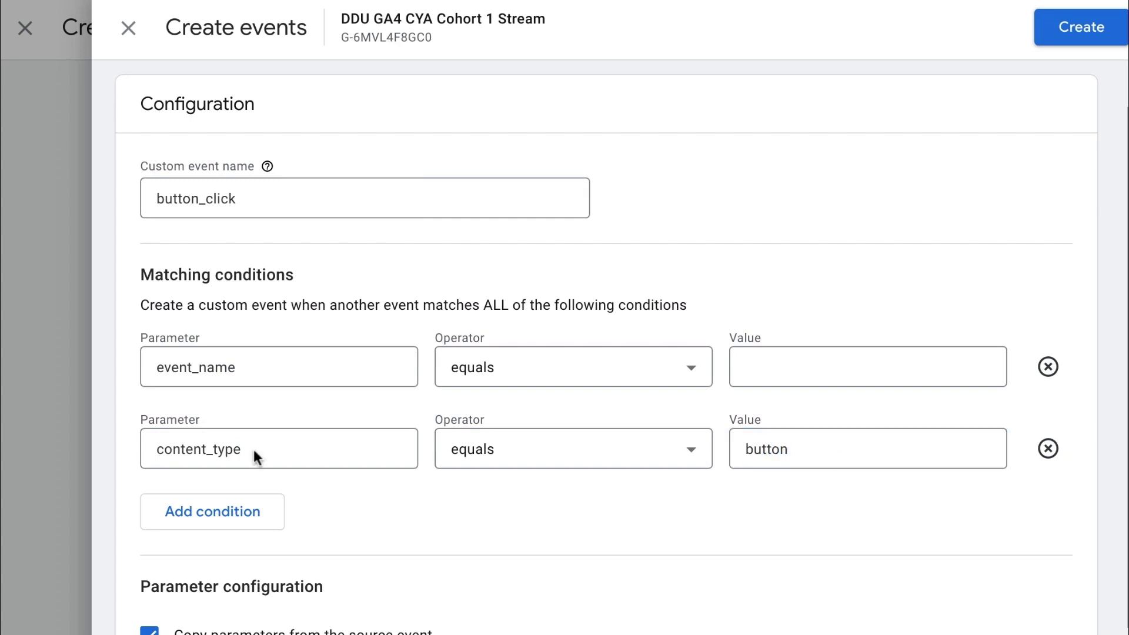